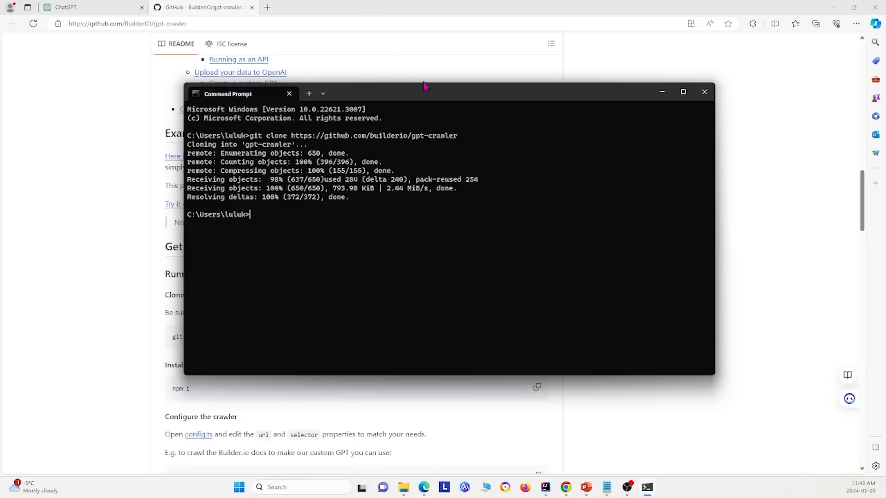
# Step: Change into the gpt-crawler directory in the terminal and install its dependencies with npm i
pyautogui.moveTo(425, 88); pyautogui.dragTo(495, 29)
pyautogui.write('cd ')
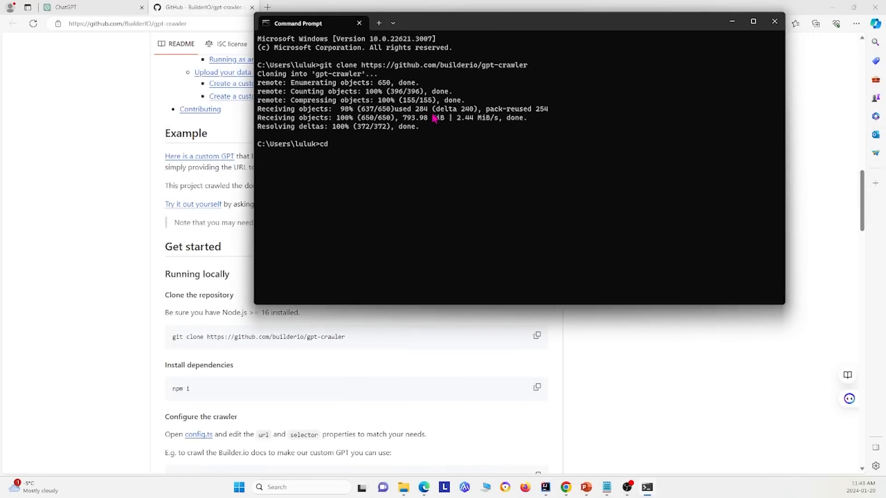
pyautogui.write('gpt-crawler')
pyautogui.press('Return')
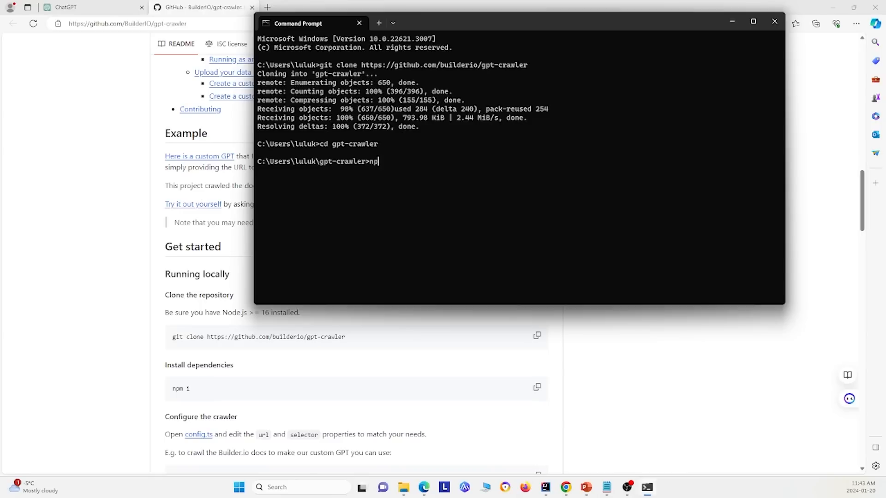
pyautogui.press('Return')
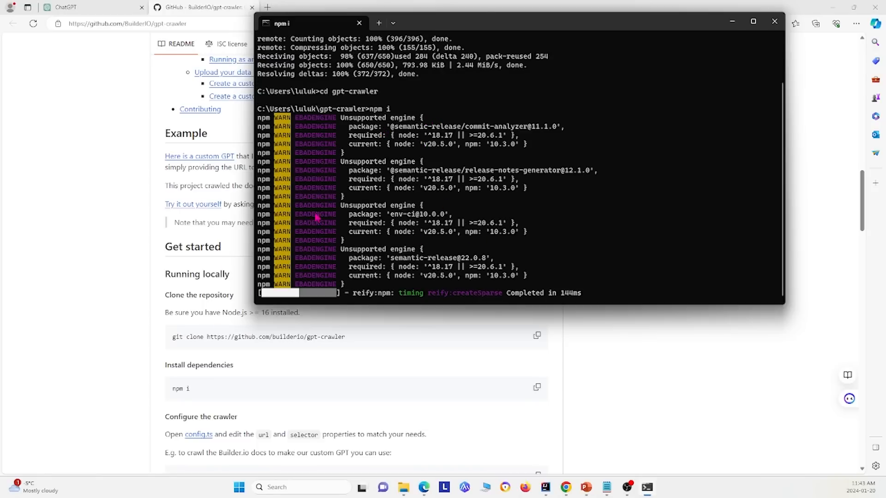
# Step: Review the README's instructions for configuring the crawler and the terminal output of the dependency installation
pyautogui.scroll(-3, 122, 198)
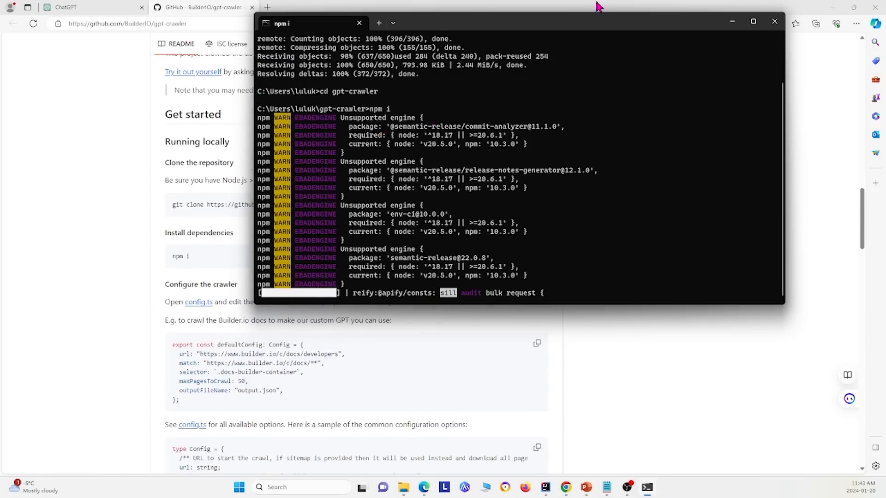
pyautogui.moveTo(595, 25); pyautogui.dragTo(588, 14)
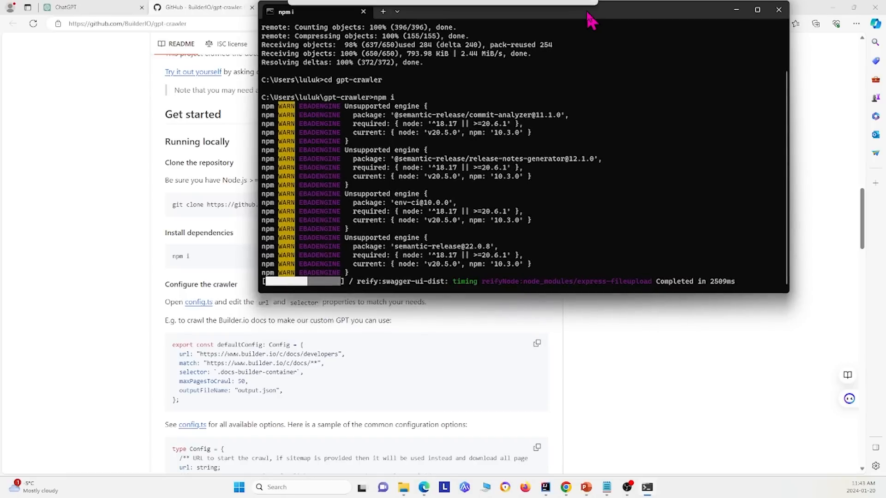
pyautogui.scroll(2, 217, 387)
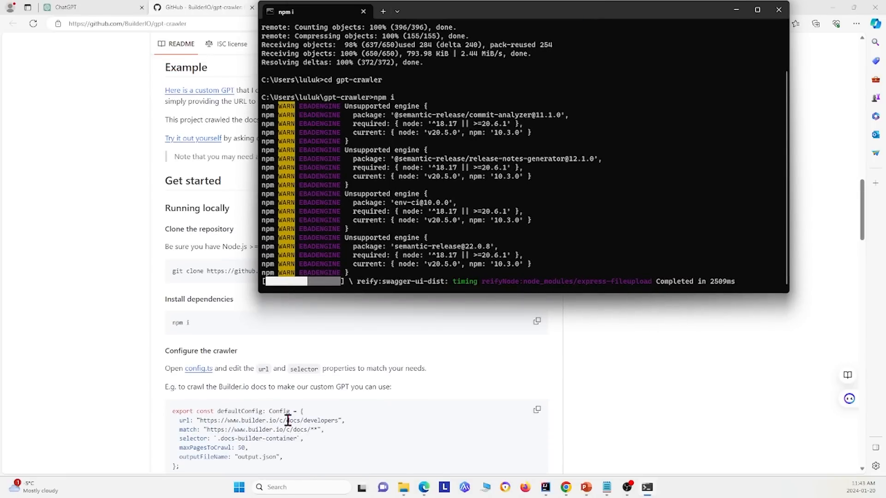
pyautogui.scroll(2, 276, 436)
pyautogui.scroll(-4, 381, 429)
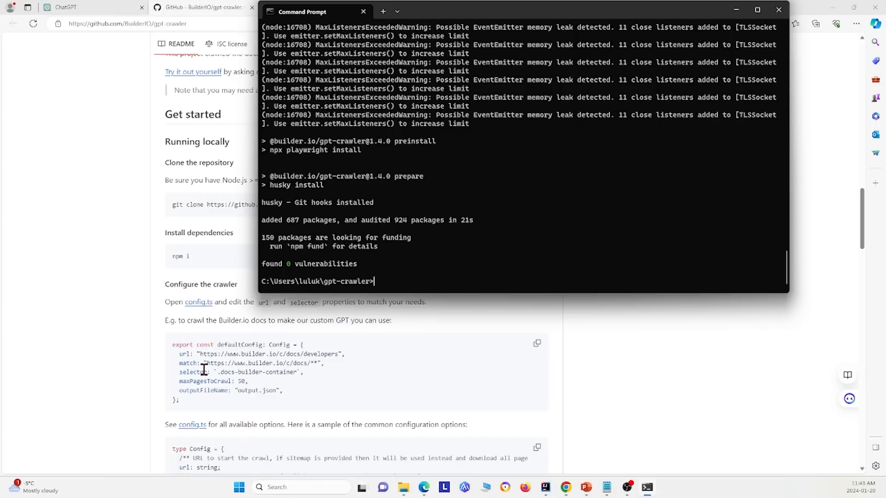
pyautogui.scroll(-1, 277, 390)
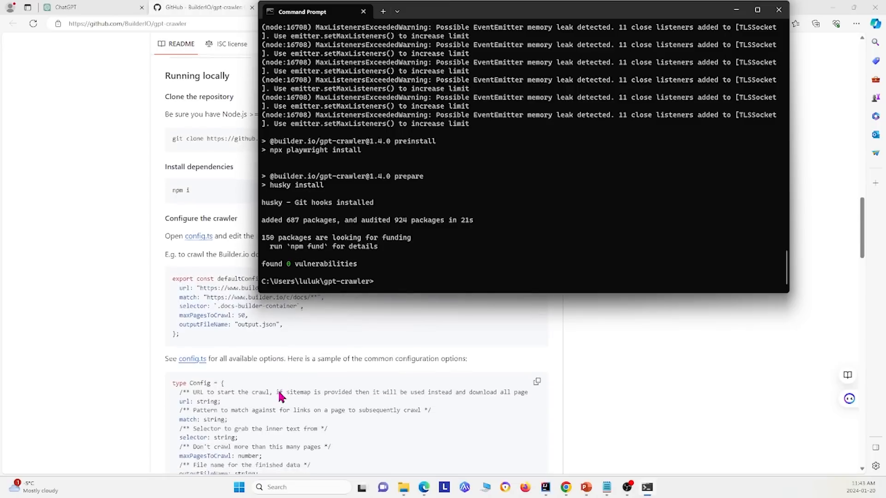
pyautogui.scroll(-3, 286, 392)
pyautogui.scroll(3, 323, 323)
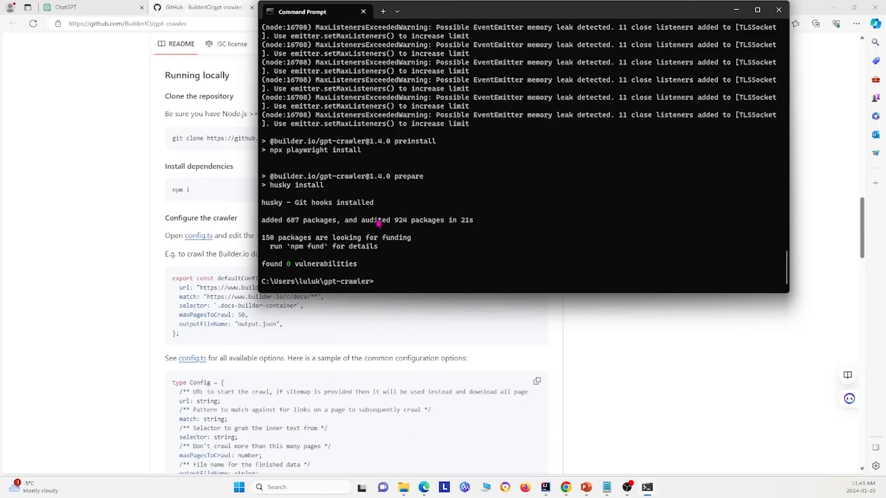
pyautogui.scroll(3, 323, 214)
pyautogui.scroll(1, 394, 238)
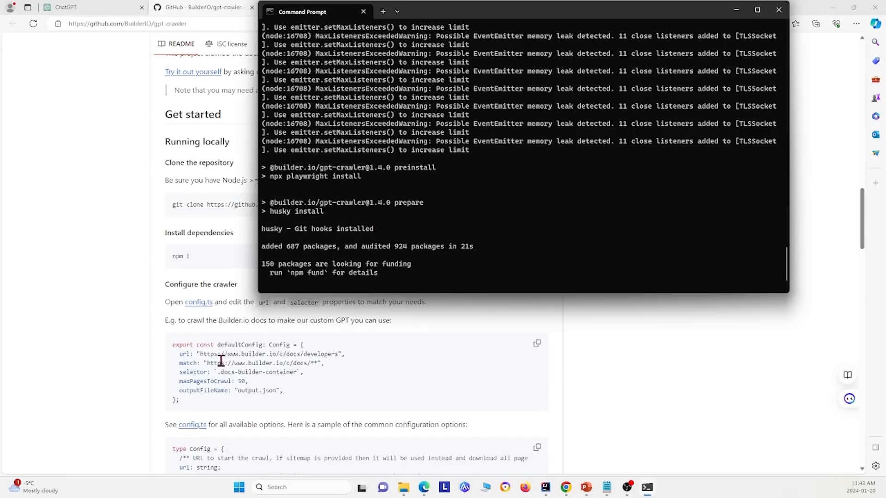
pyautogui.scroll(3, 261, 393)
pyautogui.scroll(-3, 240, 411)
pyautogui.scroll(-1, 473, 227)
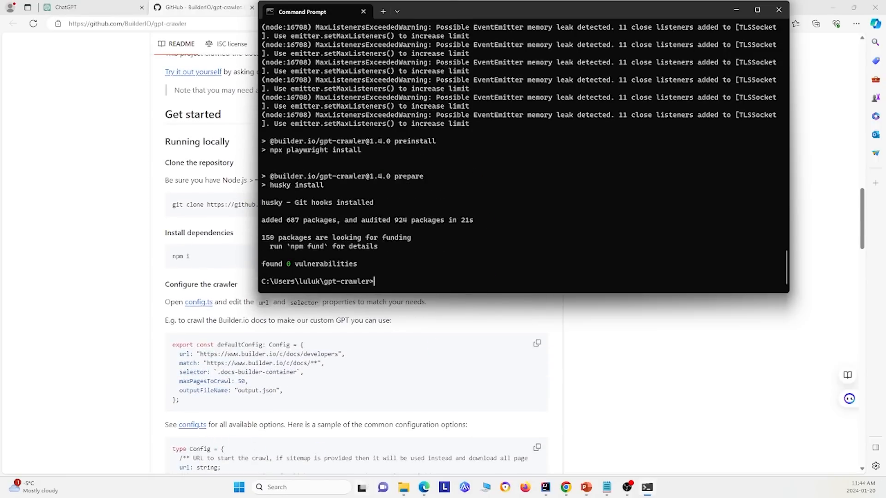
# Step: Switch to File Explorer and open the config file from the gpt-crawler folder in Visual Studio Code
pyautogui.click(404, 487)
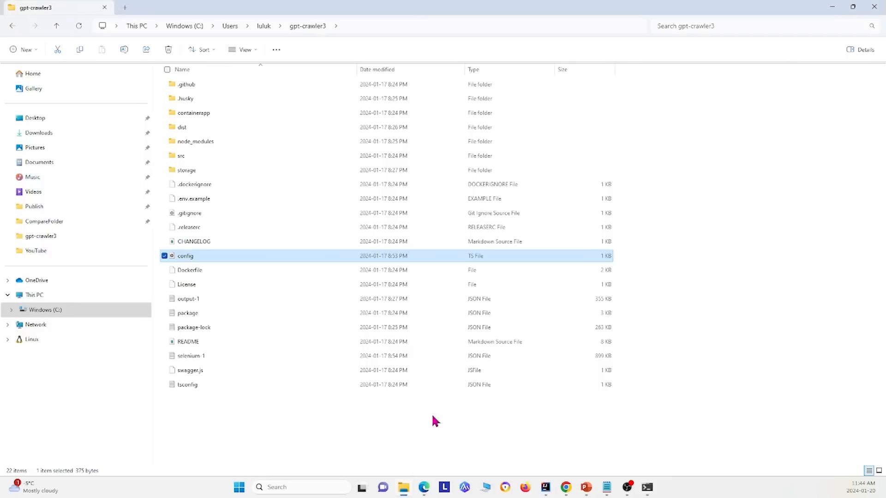
pyautogui.click(259, 26)
pyautogui.doubleClick(218, 412)
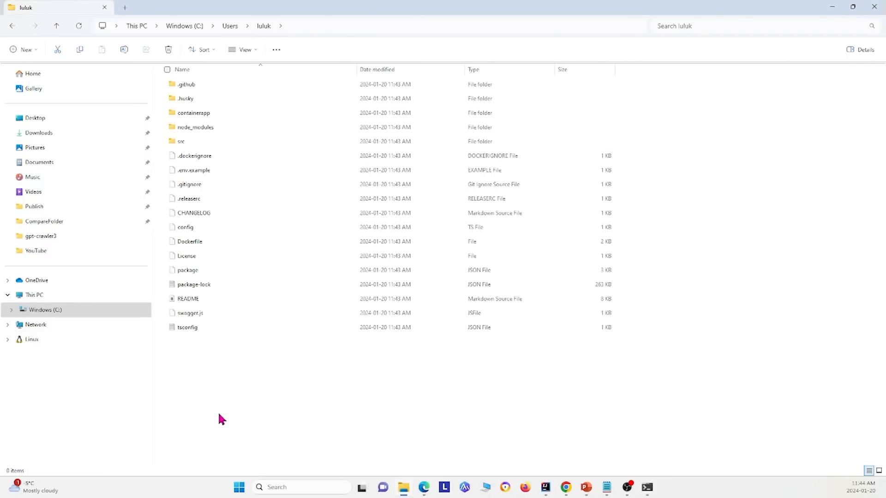
pyautogui.click(308, 230)
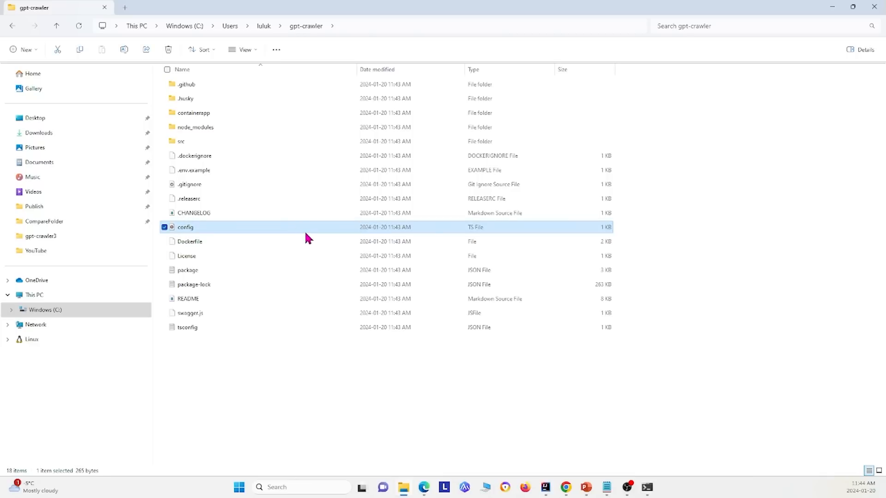
pyautogui.rightClick(305, 231)
pyautogui.moveTo(362, 277)
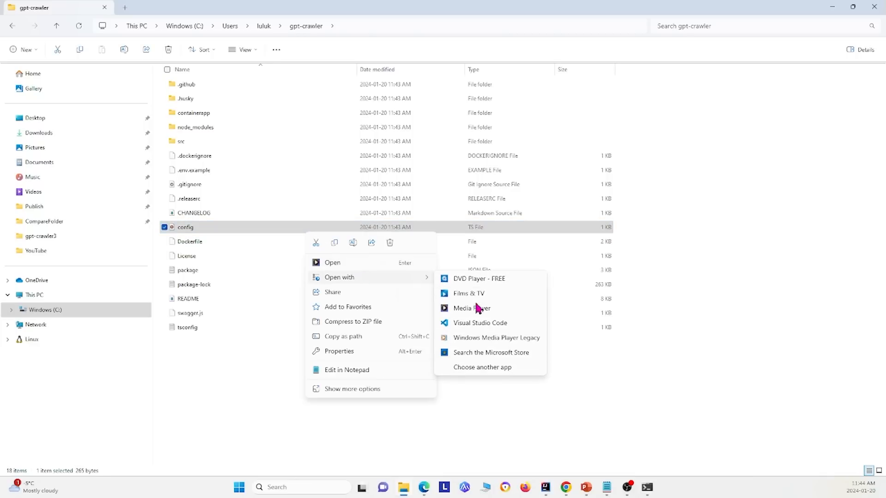
pyautogui.click(497, 323)
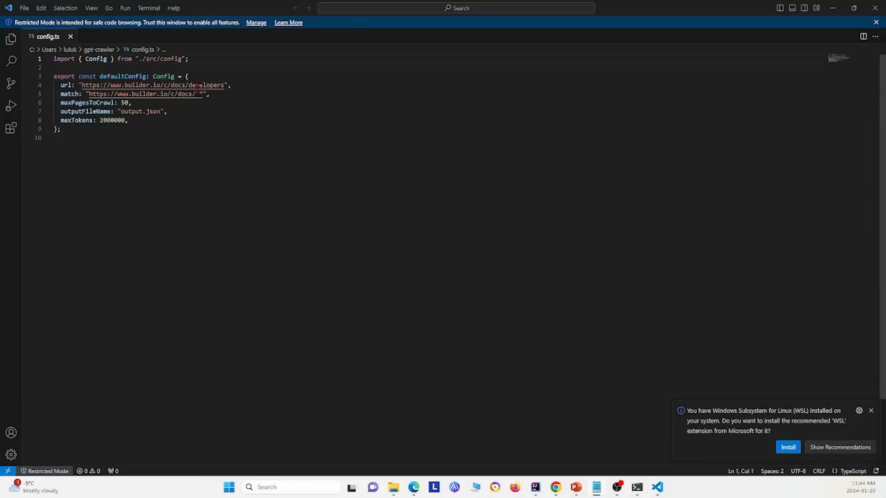
pyautogui.moveTo(225, 88); pyautogui.dragTo(82, 81)
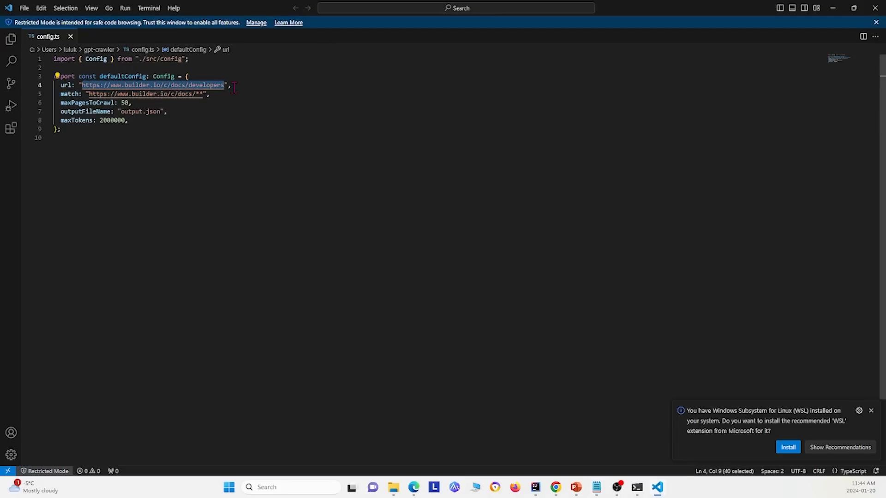
pyautogui.write('https://appium.io/docs/en/2.4/')
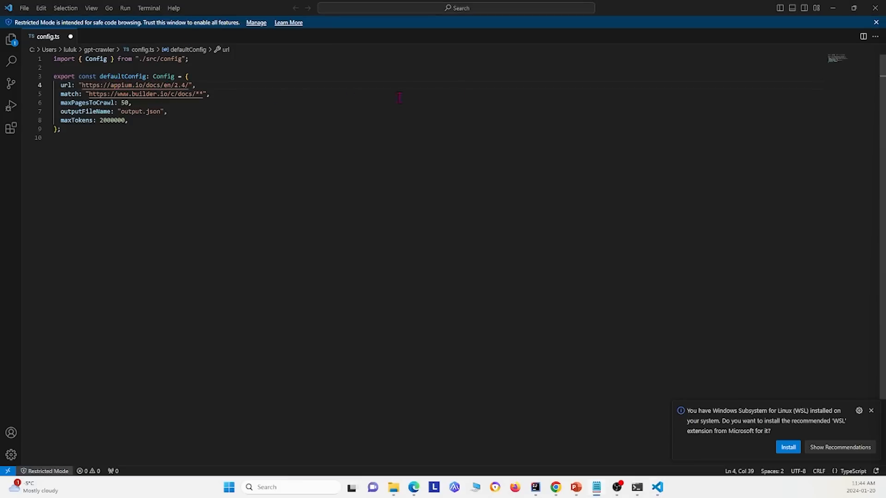
pyautogui.moveTo(202, 93); pyautogui.dragTo(89, 94)
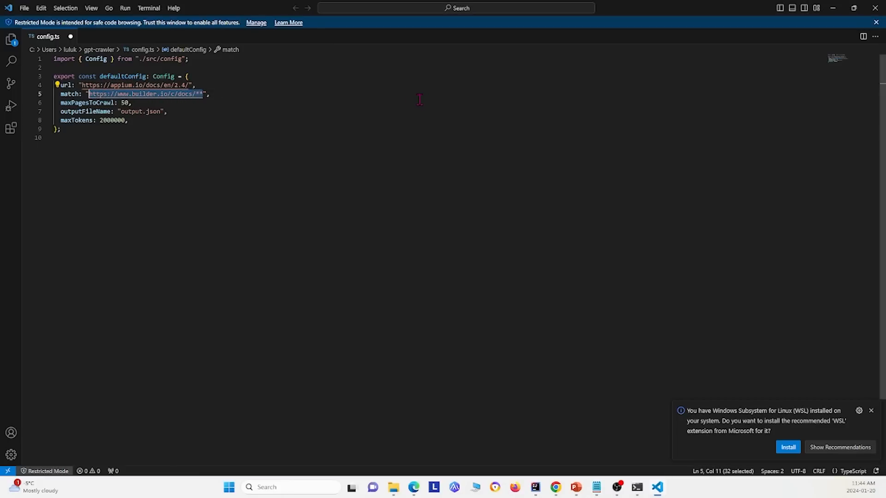
pyautogui.write('https://appium.io/docs/en/2.4/"')
pyautogui.write('*')
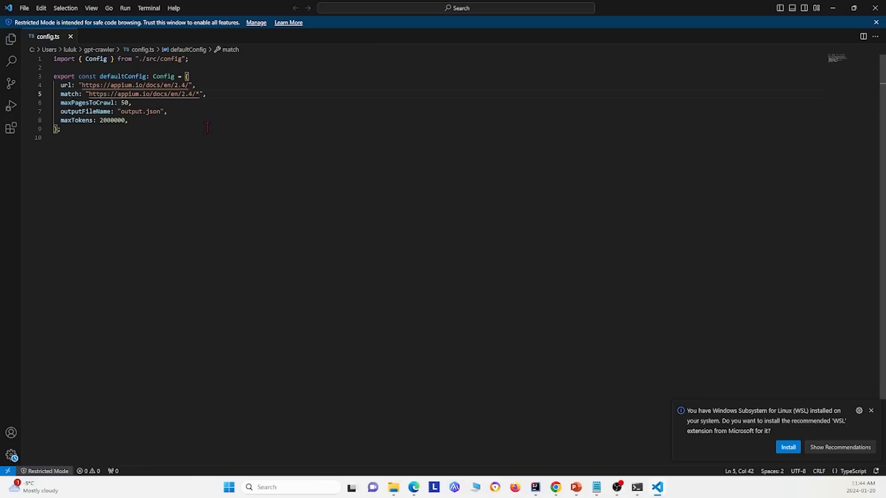
pyautogui.click(30, 8)
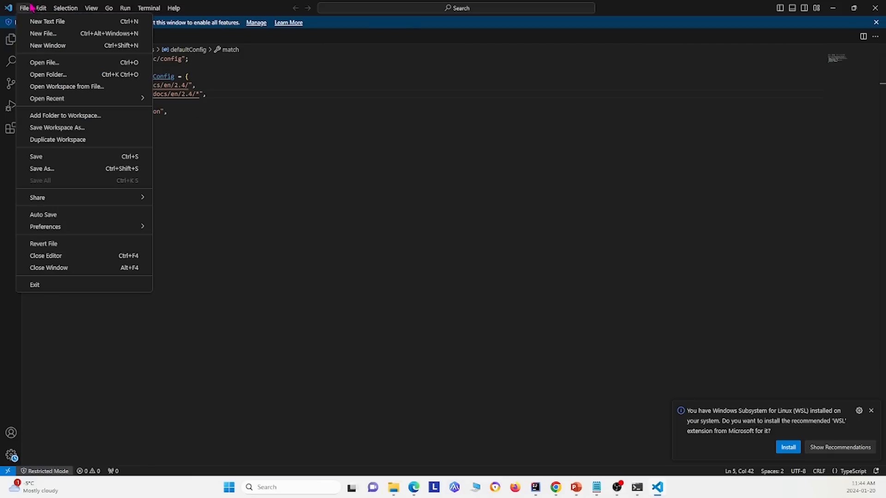
pyautogui.click(90, 159)
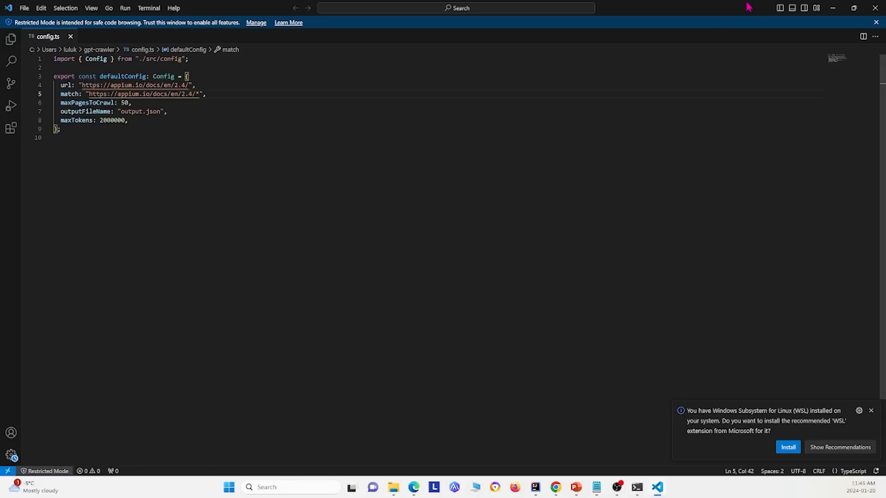
# Step: Look up the run command in the README, run the crawler from Command Prompt with npm start, and select the generated output-1 file
pyautogui.click(832, 8)
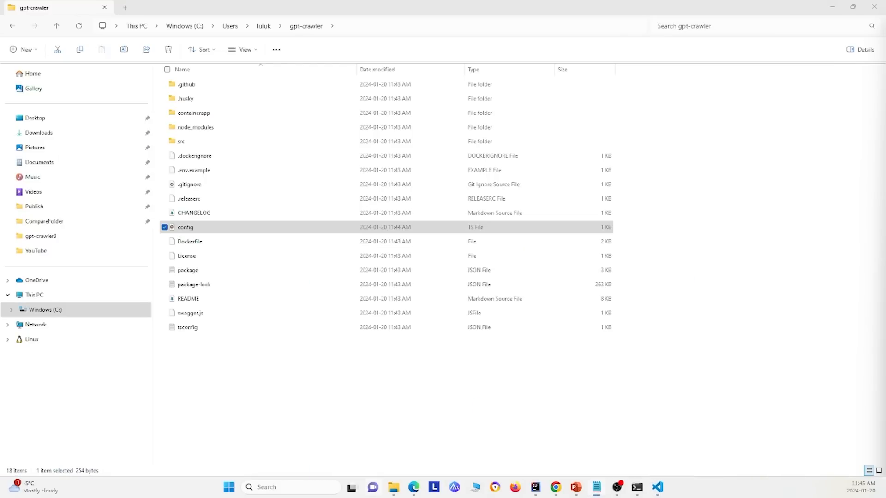
pyautogui.click(413, 479)
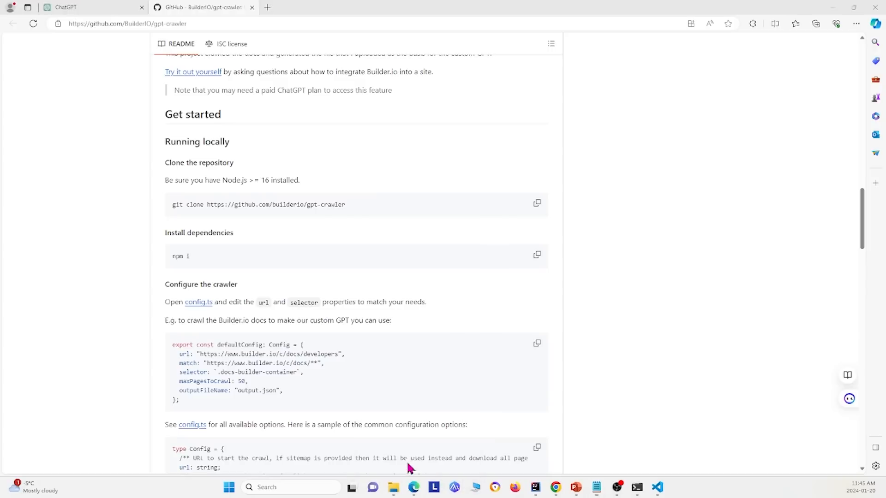
pyautogui.scroll(-6, 392, 398)
pyautogui.scroll(-1, 390, 397)
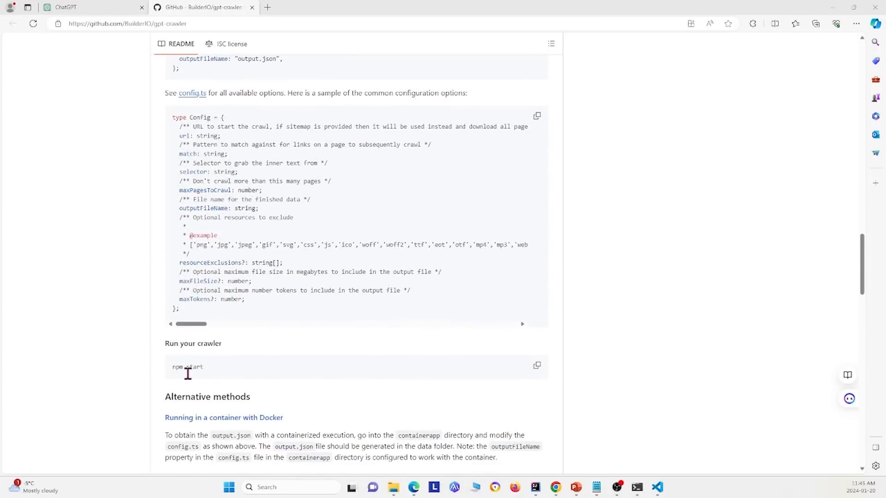
pyautogui.click(832, 7)
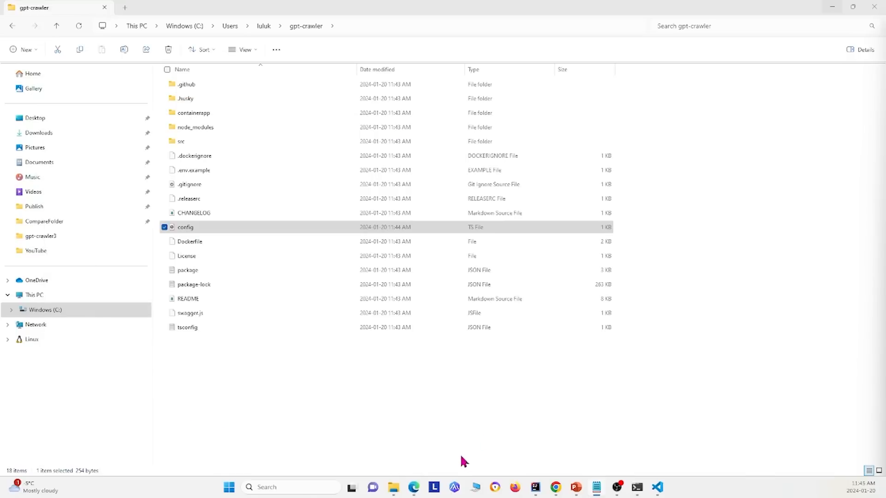
pyautogui.click(632, 436)
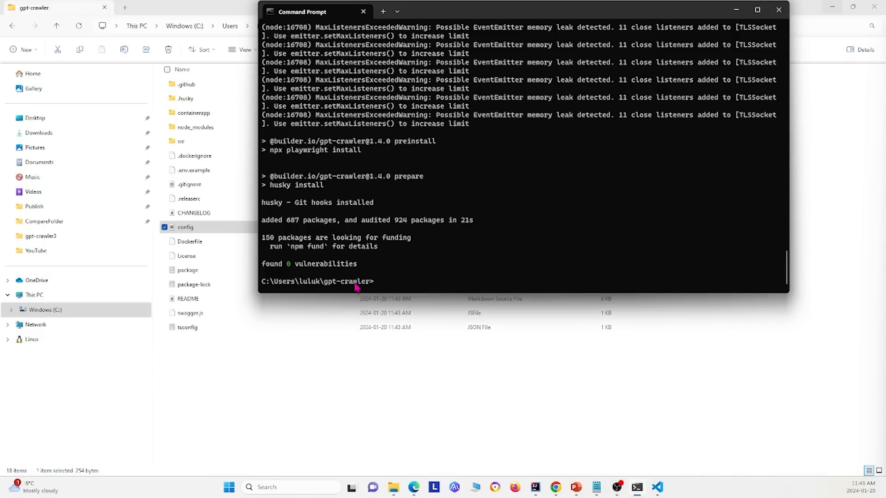
pyautogui.write('npm start')
pyautogui.press('Return')
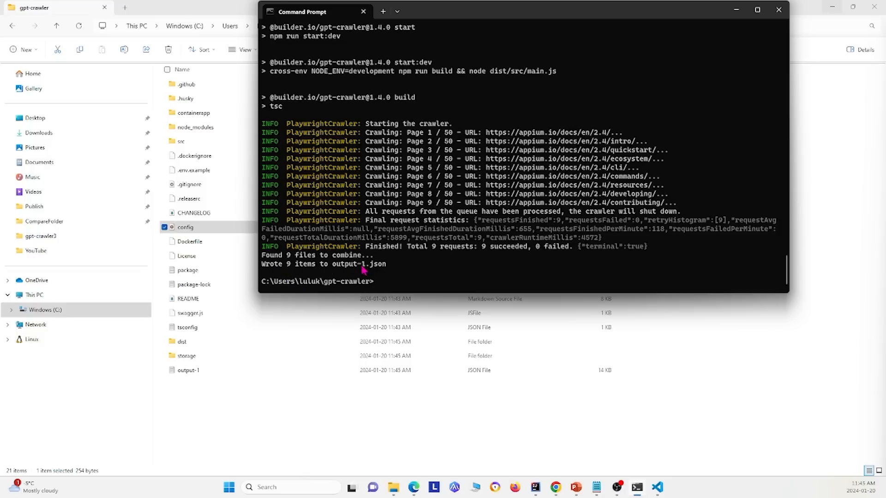
pyautogui.click(264, 371)
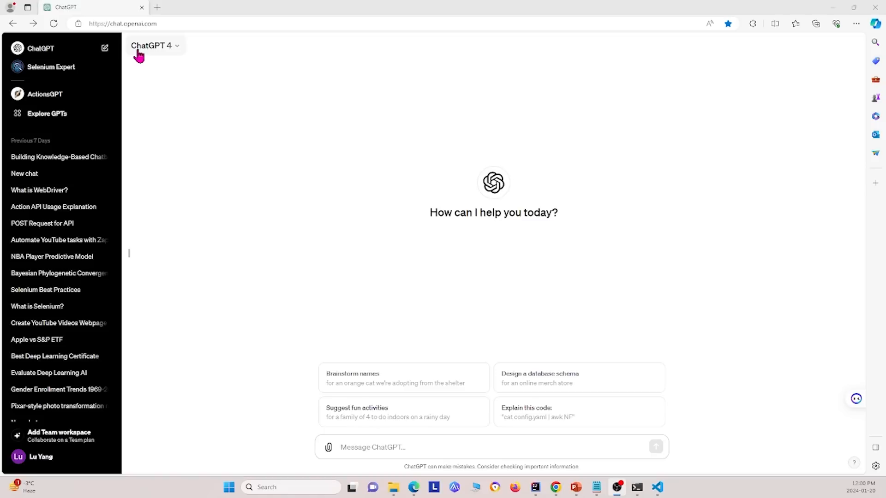
# Step: Start a new GPT from My GPTs in ChatGPT, look over its configuration options and return to the builder chat
pyautogui.click(50, 462)
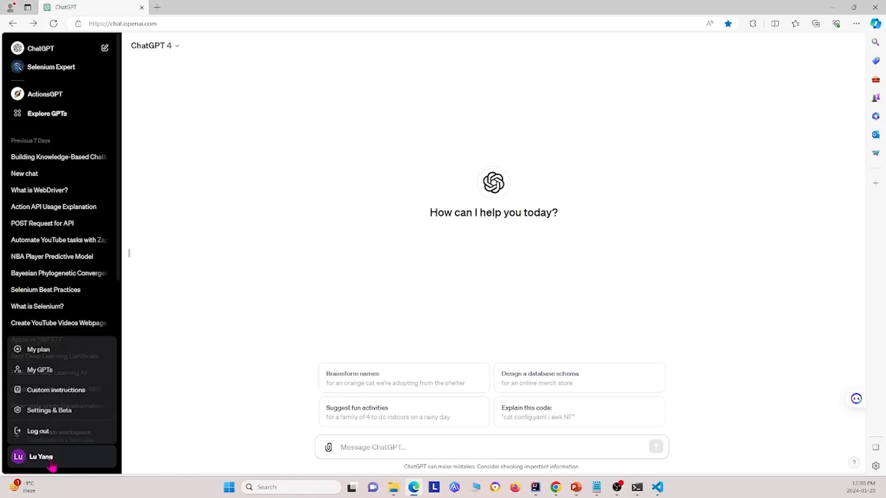
pyautogui.click(44, 371)
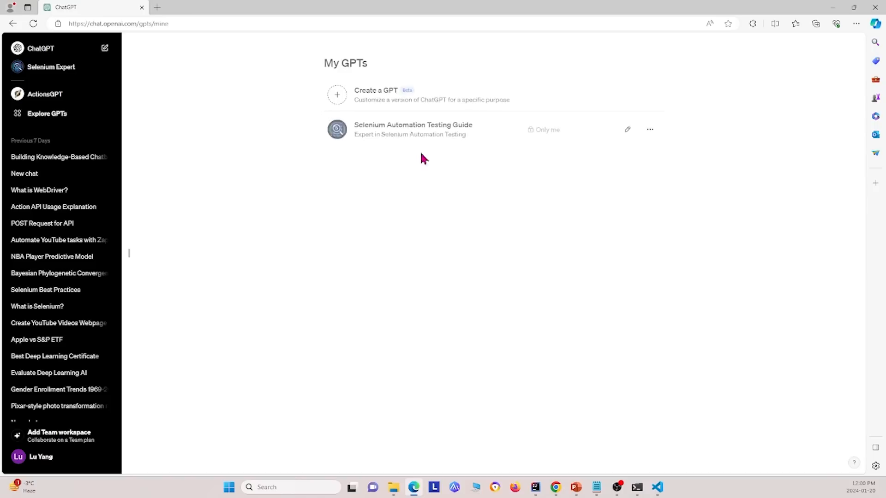
pyautogui.click(369, 95)
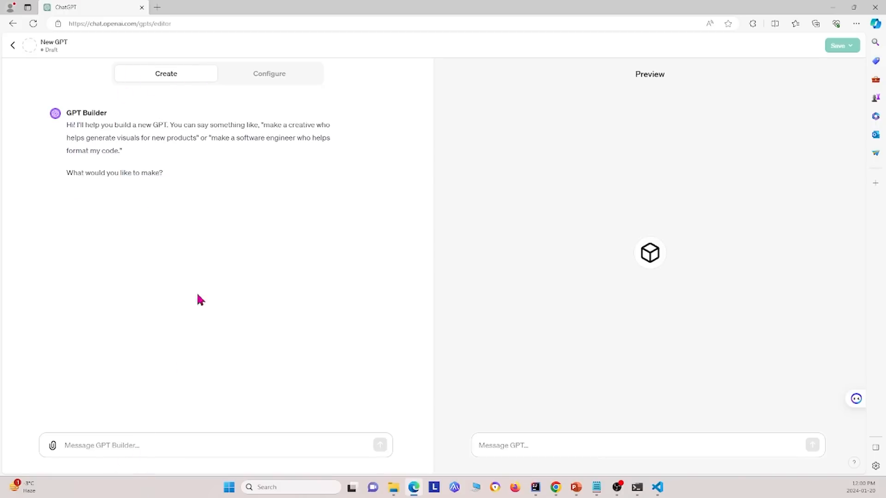
pyautogui.click(268, 77)
pyautogui.scroll(-1, 256, 192)
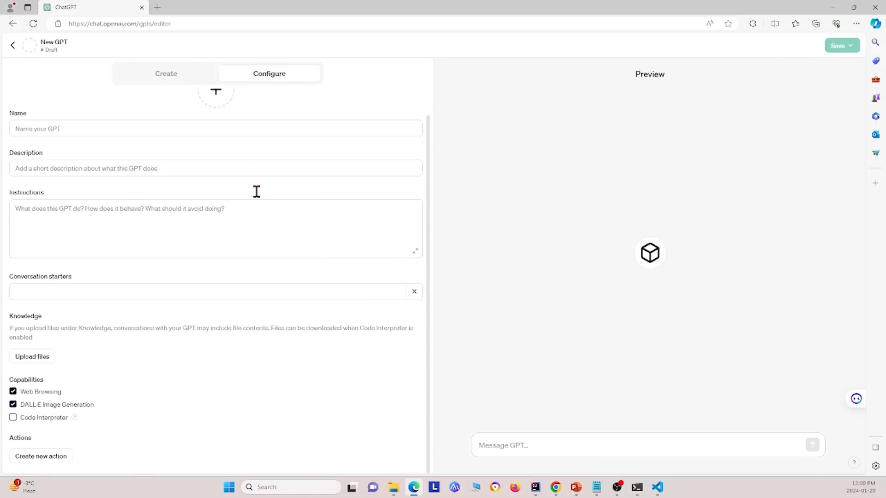
pyautogui.scroll(1, 256, 192)
pyautogui.click(180, 74)
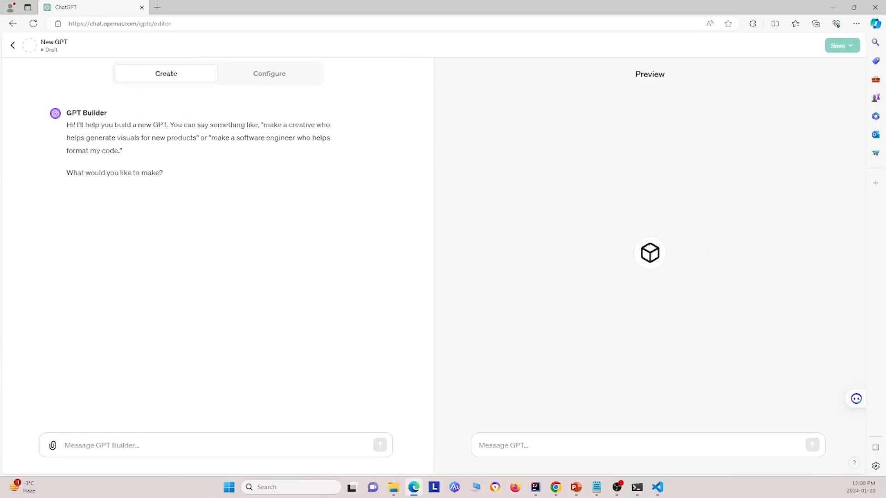
# Step: Attach the output-1 JSON file from the gpt-crawler folder in the user's home directory to the GPT Builder message
pyautogui.click(53, 449)
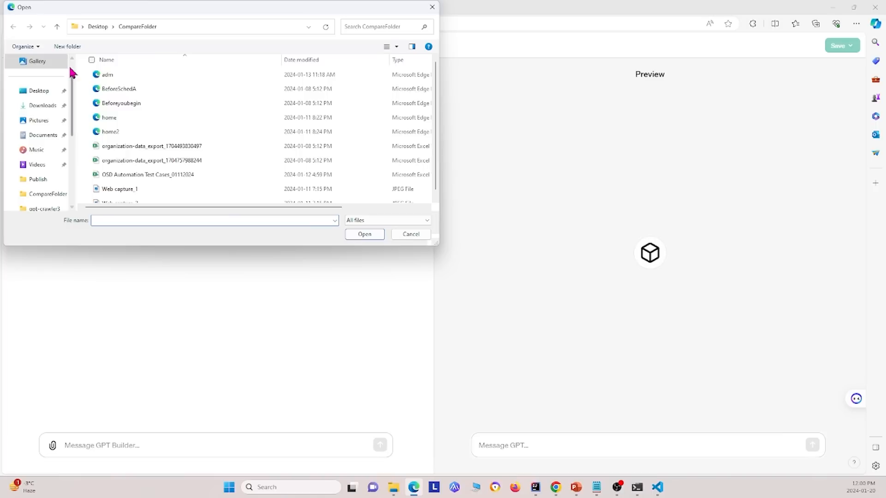
pyautogui.click(72, 67)
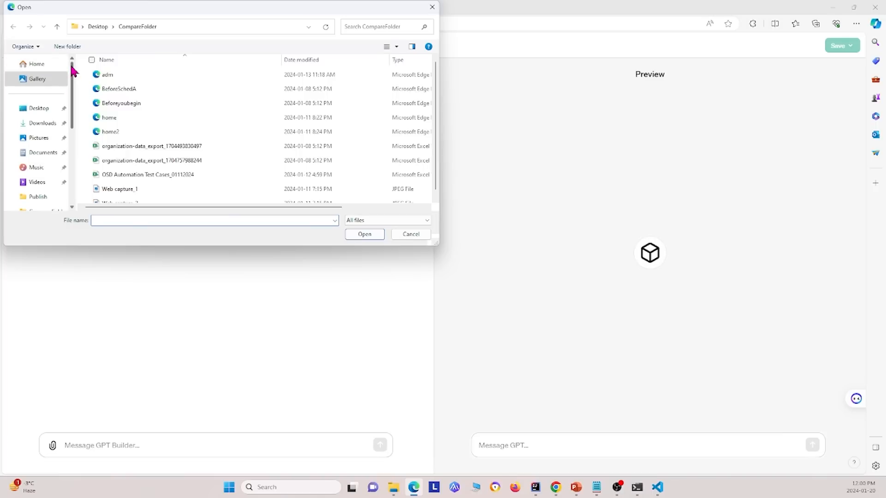
pyautogui.click(51, 111)
pyautogui.scroll(2, 225, 128)
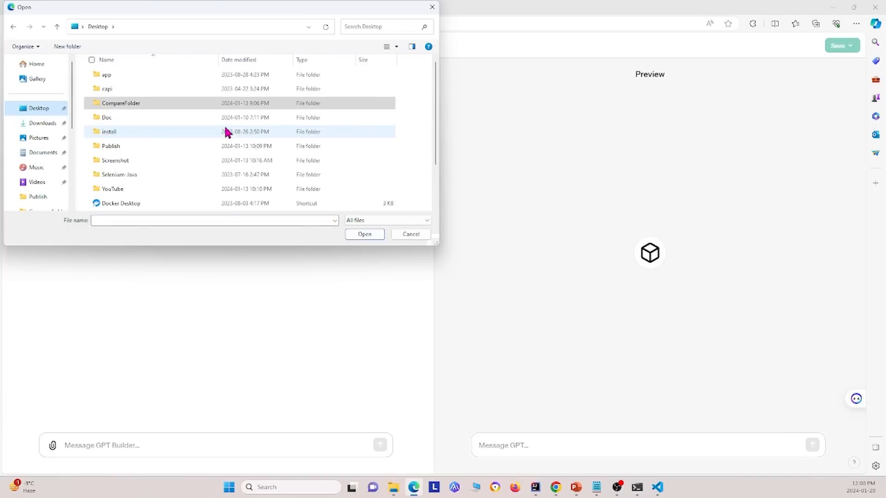
pyautogui.scroll(-4, 60, 90)
pyautogui.scroll(3, 65, 105)
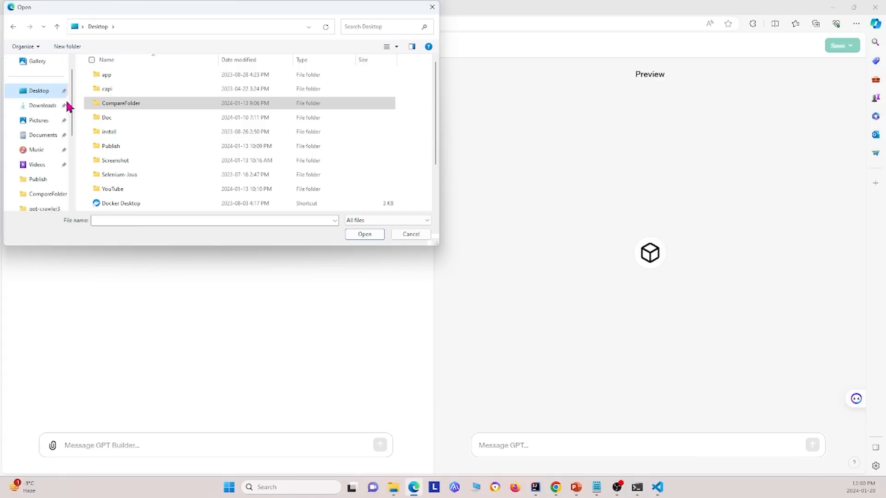
pyautogui.scroll(-1, 76, 161)
pyautogui.click(59, 164)
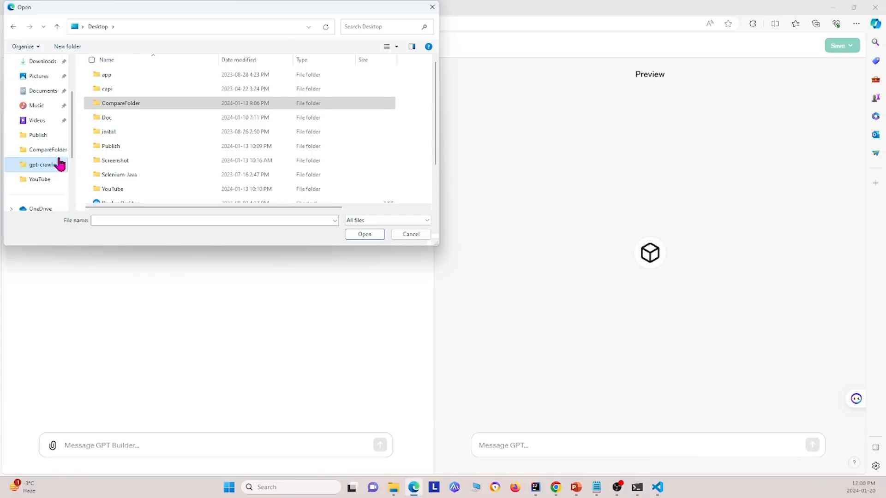
pyautogui.click(98, 27)
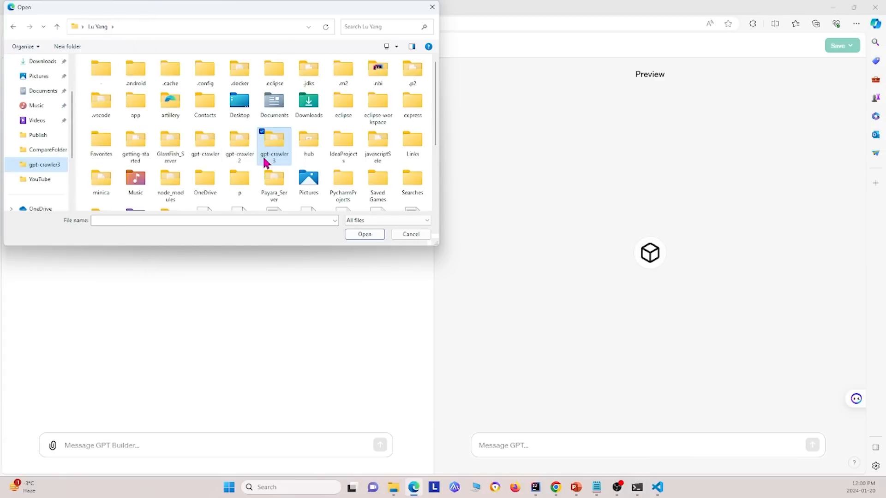
pyautogui.doubleClick(206, 149)
pyautogui.scroll(-4, 231, 183)
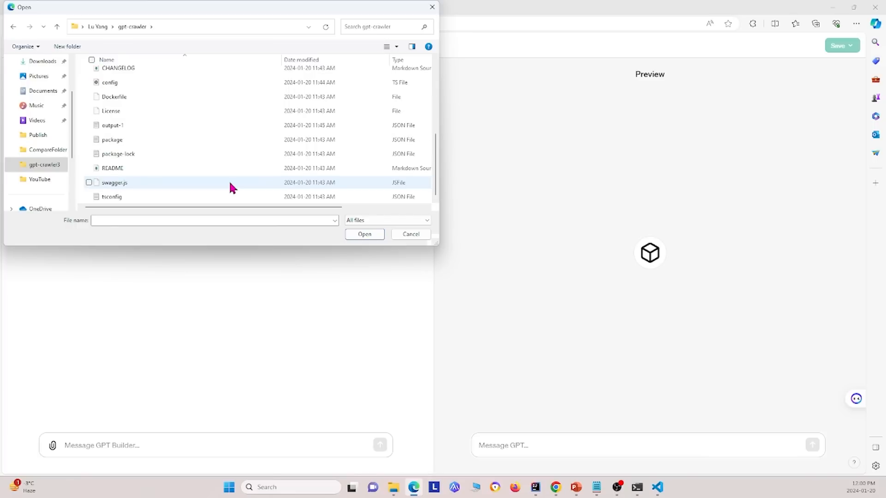
pyautogui.doubleClick(135, 125)
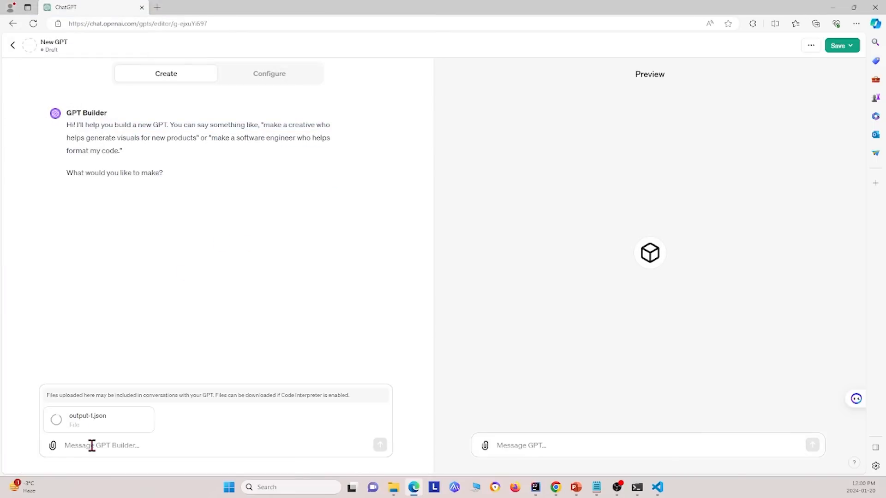
# Step: Send GPT Builder the prompt "Please build gpt, answer based on the uploaded document. If you can't find answer you may say " Sorry, I don't know""
pyautogui.hotkey('alt', 'Tab')
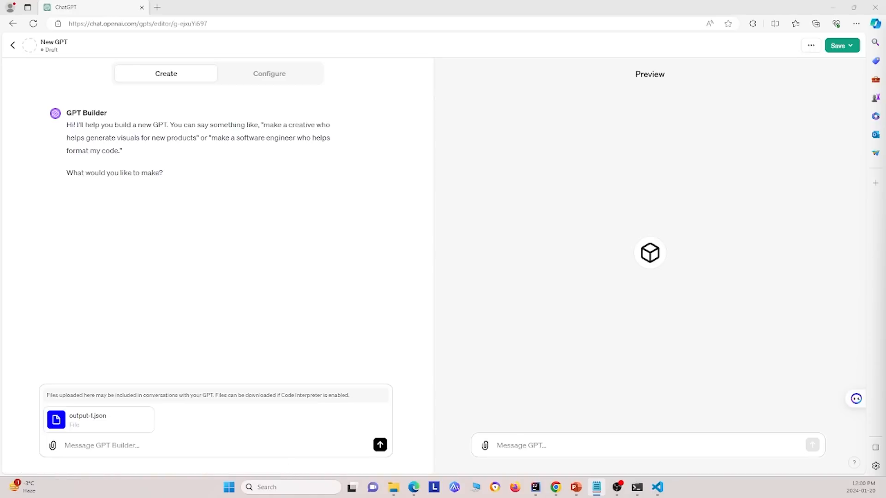
pyautogui.click(172, 436)
pyautogui.write('Please build gpt, answer based on the uploaded document. If you can\'t find answer you may say " Sorry, I don\'t know"')
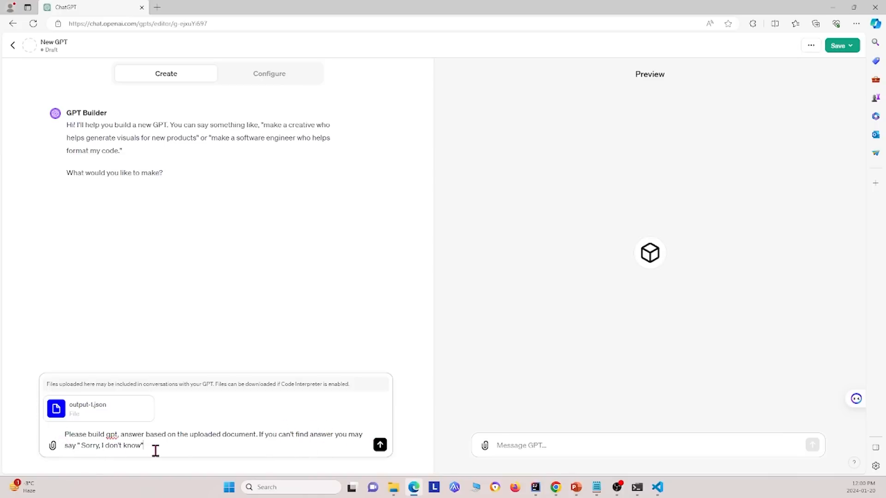
pyautogui.press('Return')
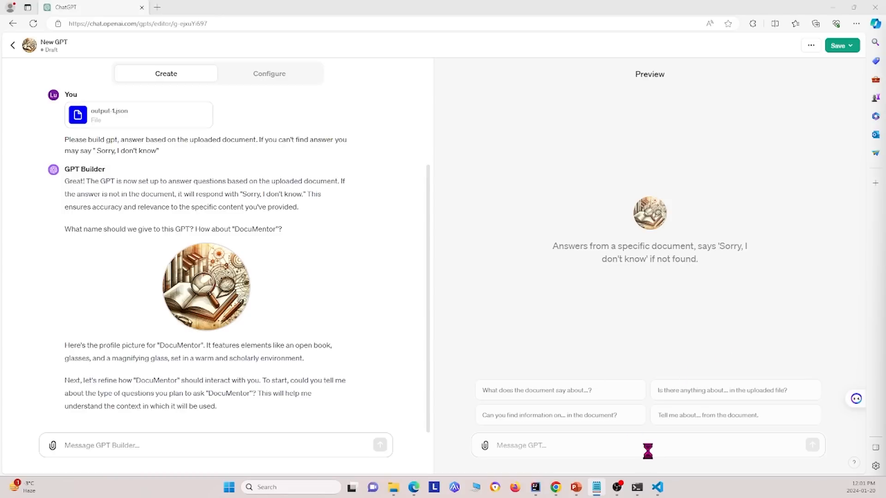
# Step: Test the GPT in the preview chat by asking "How many parts does Appium have?" and "What's command to install appium?"
pyautogui.click(563, 448)
pyautogui.write('How many parts does Appium have?')
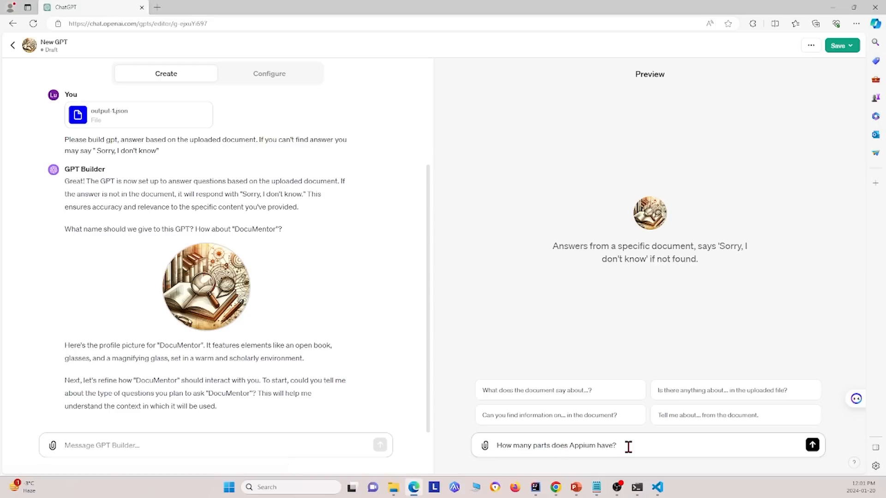
pyautogui.press('Return')
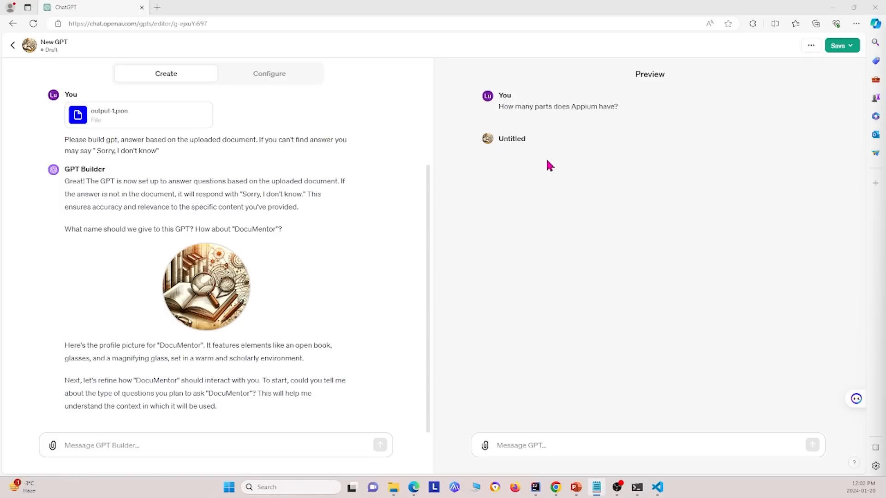
pyautogui.click(506, 438)
pyautogui.write("What's command to install appium?")
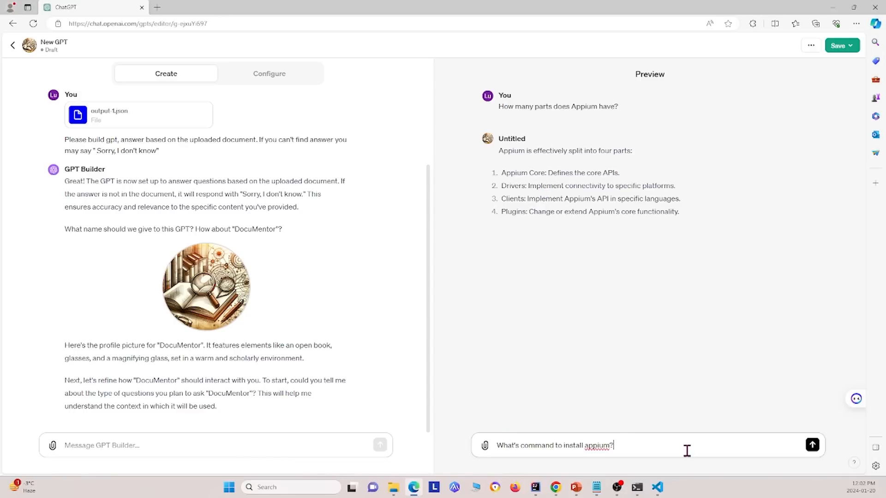
pyautogui.press('Return')
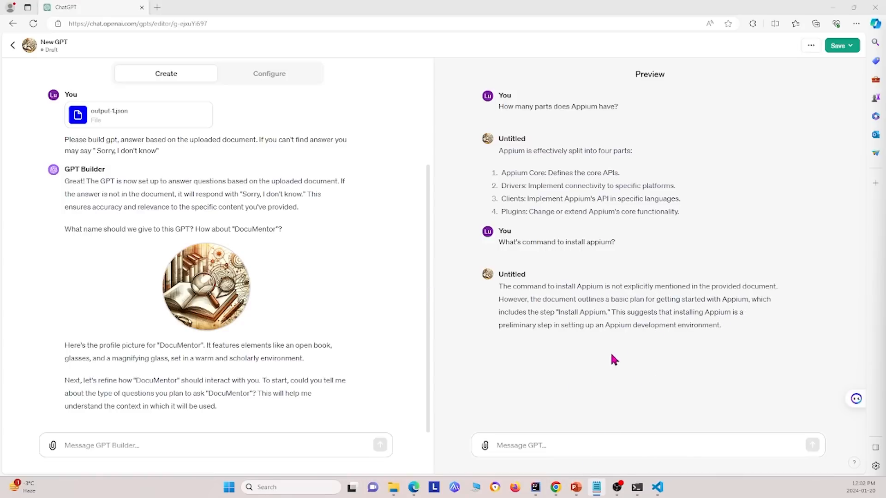
# Step: Ask the previewed GPT "What's current version of appium?" and "What's benefit of appium 4.0?" to test its fallback reply
pyautogui.click(585, 453)
pyautogui.write("What's current version of appium?")
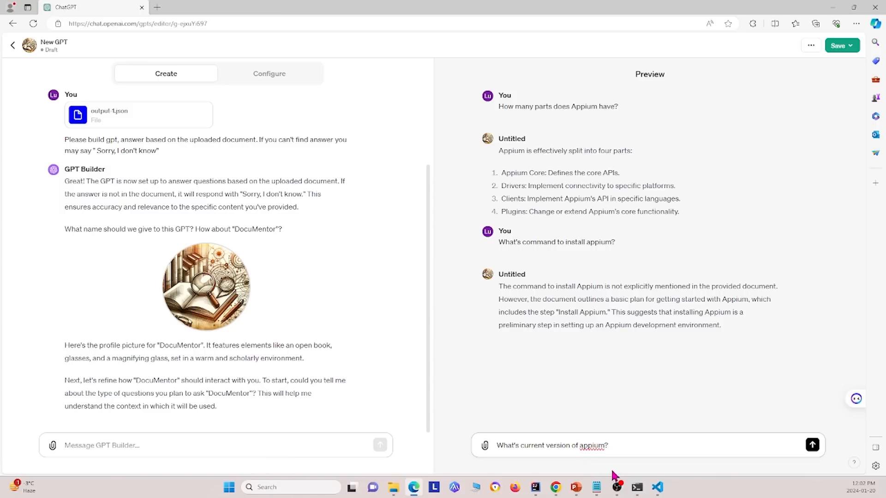
pyautogui.press('Return')
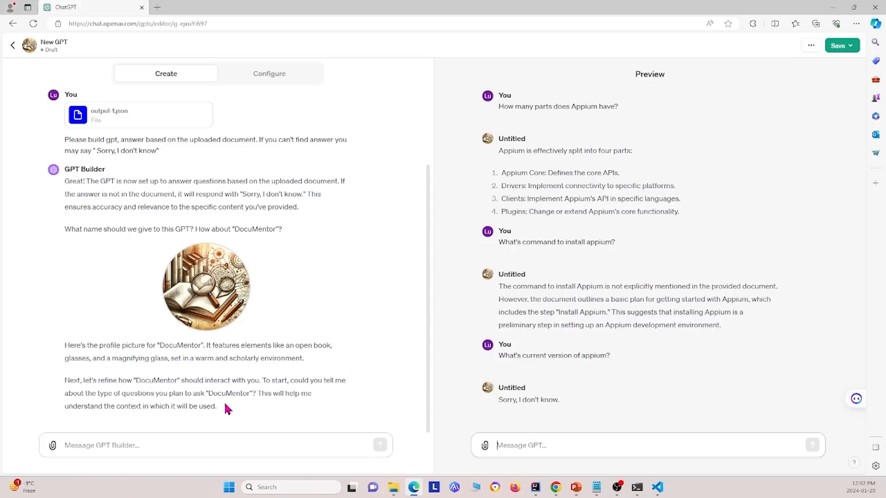
pyautogui.scroll(2, 217, 190)
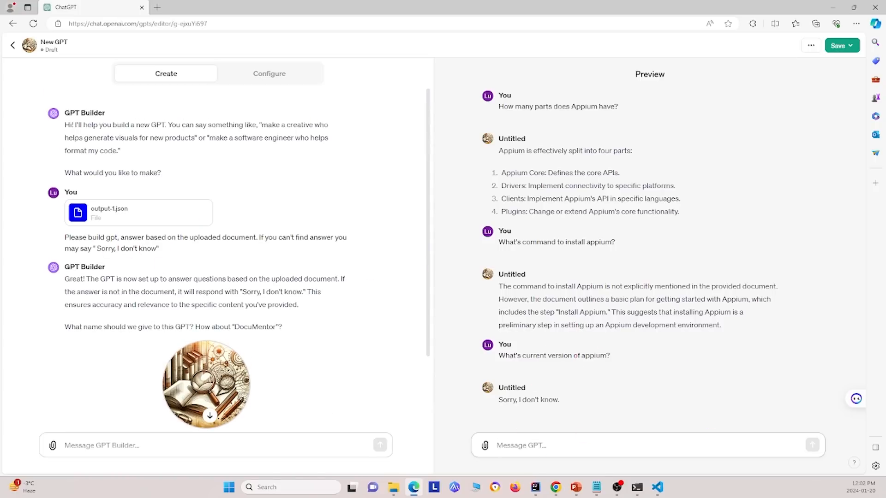
pyautogui.hotkey('alt', 'Tab')
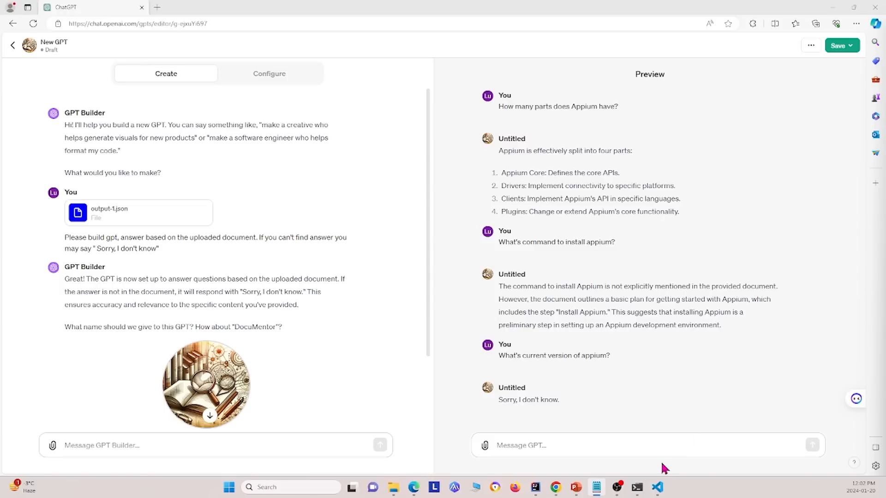
pyautogui.click(661, 443)
pyautogui.write("What's benefit of appium 4.0?")
pyautogui.press('Return')
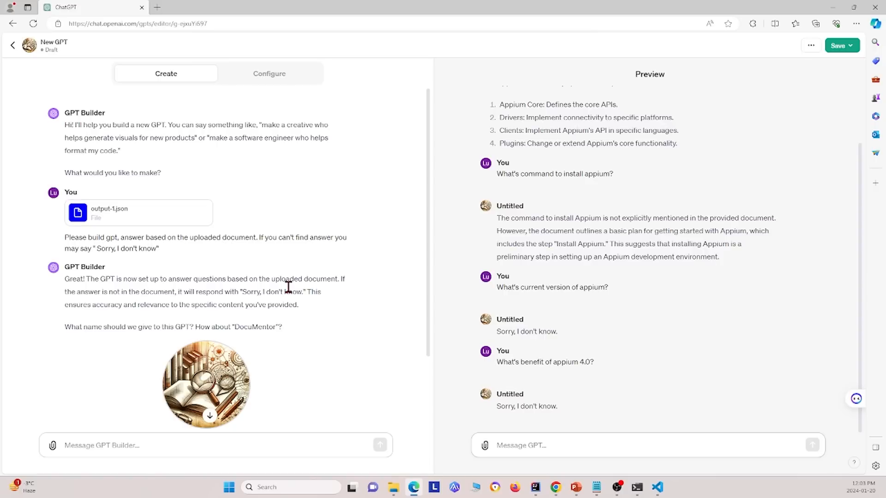
pyautogui.click(620, 493)
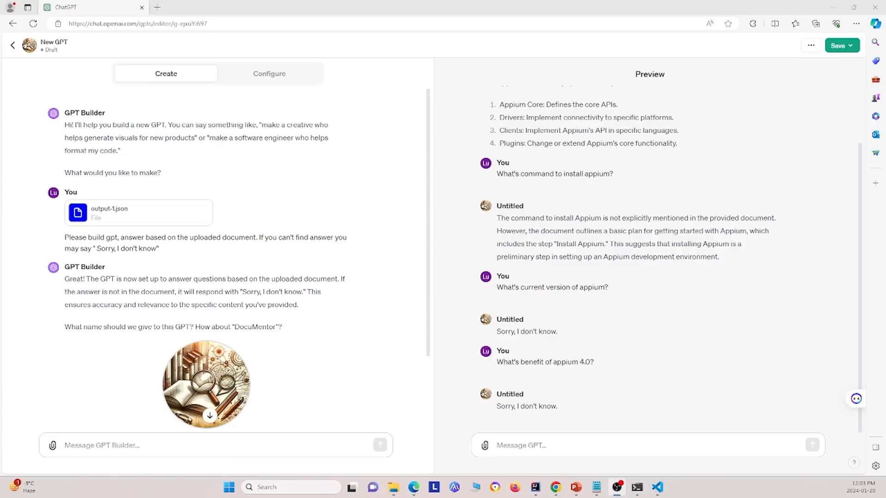